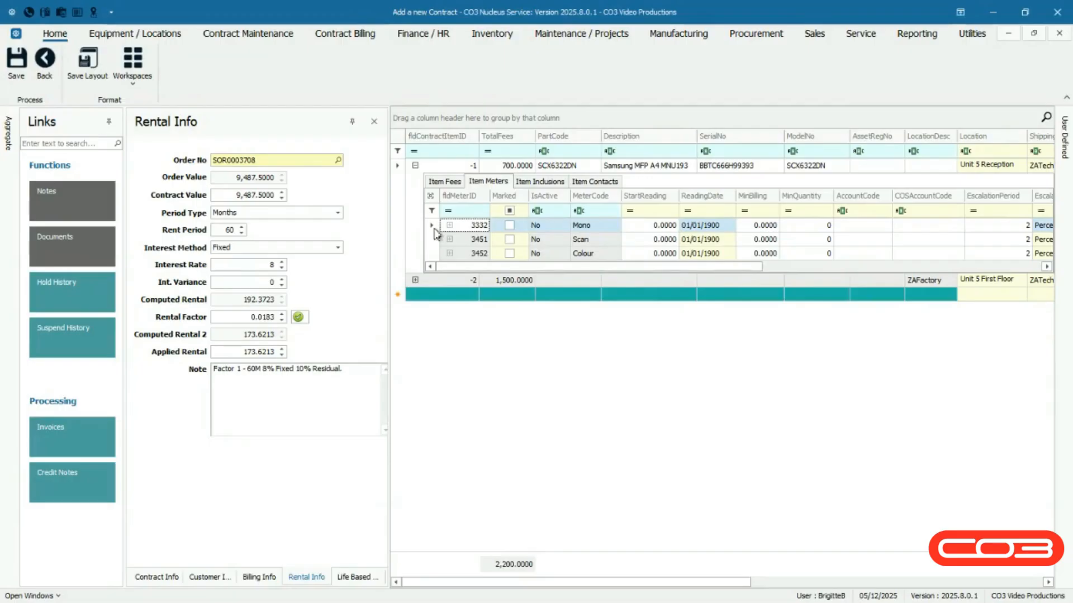
Mark the Mono meter and set its start reading to 100 and its reading date to 12/11/2025.
left_click(509, 226)
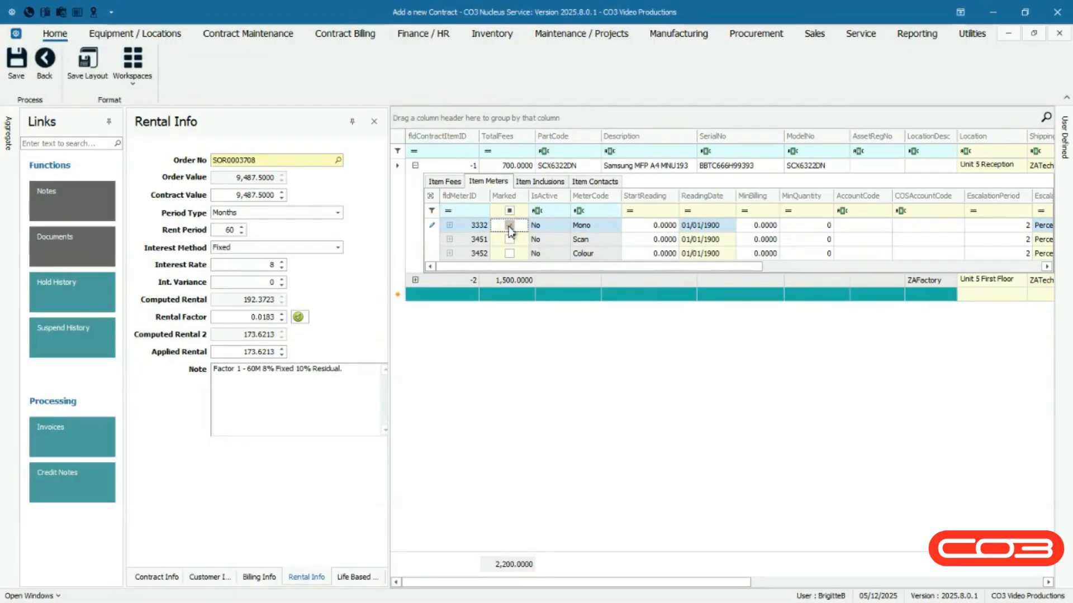
left_click(648, 228)
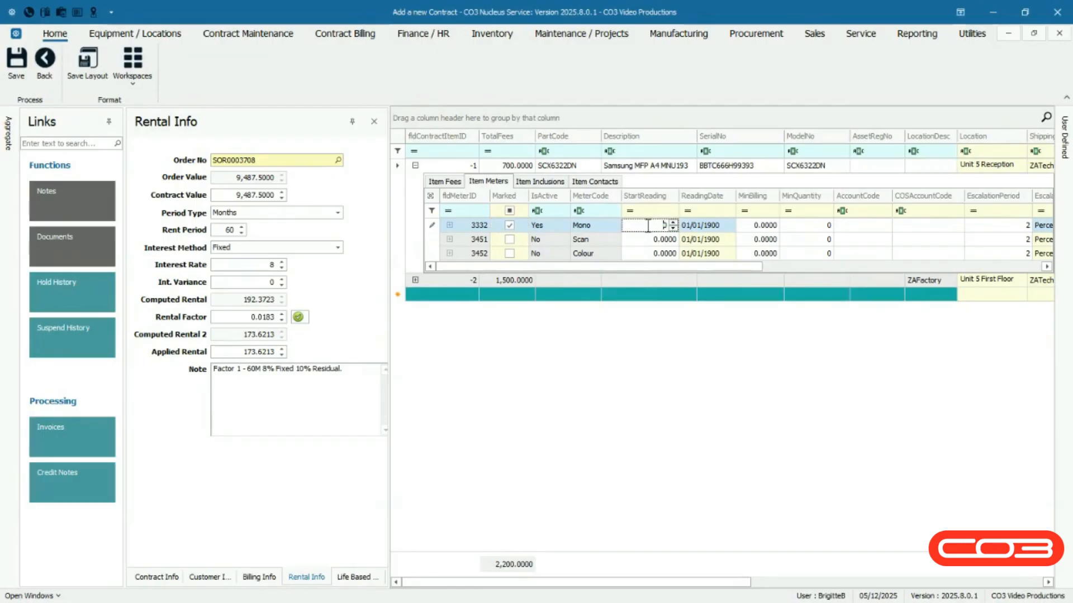
type("100")
left_click(686, 226)
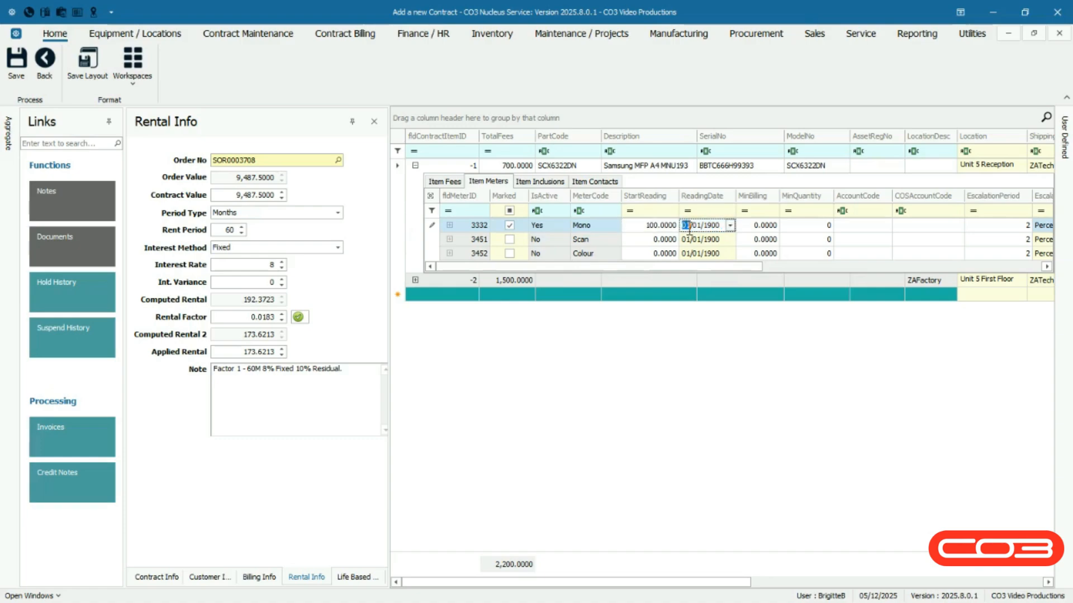
left_click(730, 226)
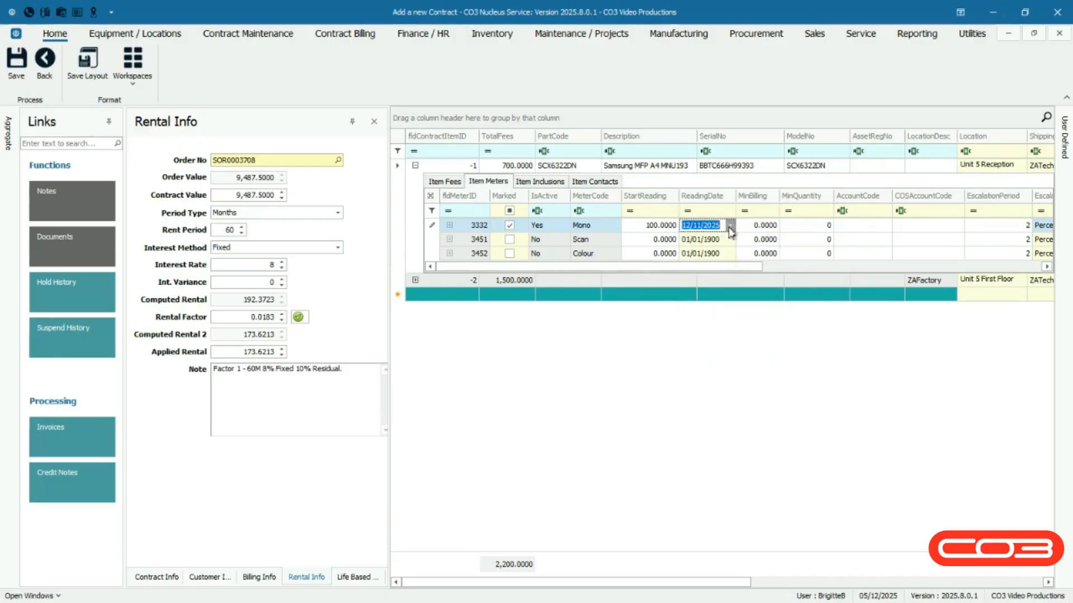
Set the Mono meter's account code to 1101 and its COS account code to 2101.
left_click(877, 226)
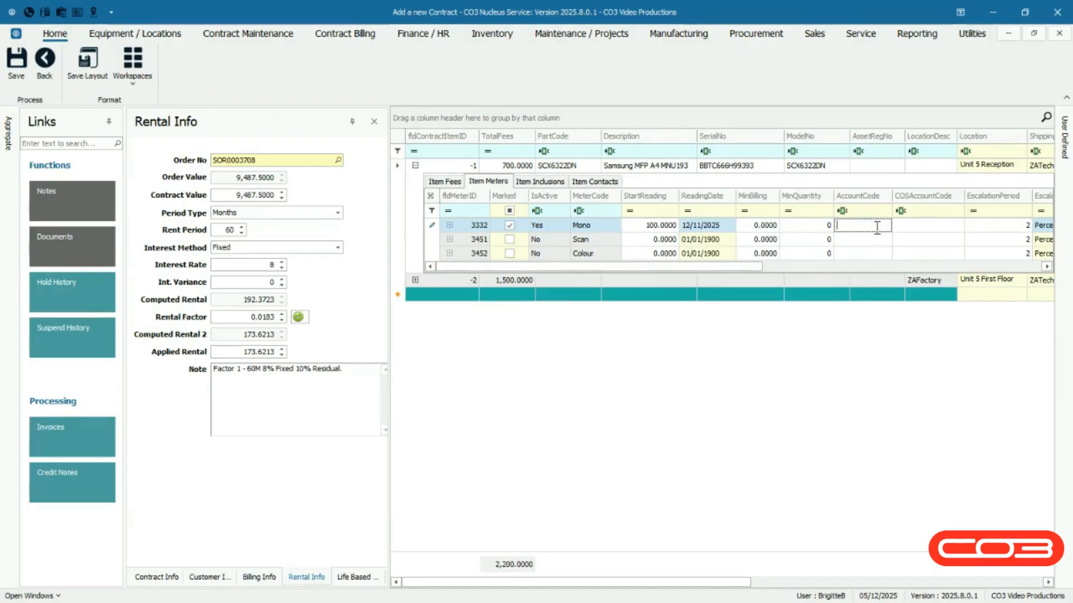
type("1101")
left_click(910, 226)
type("2101")
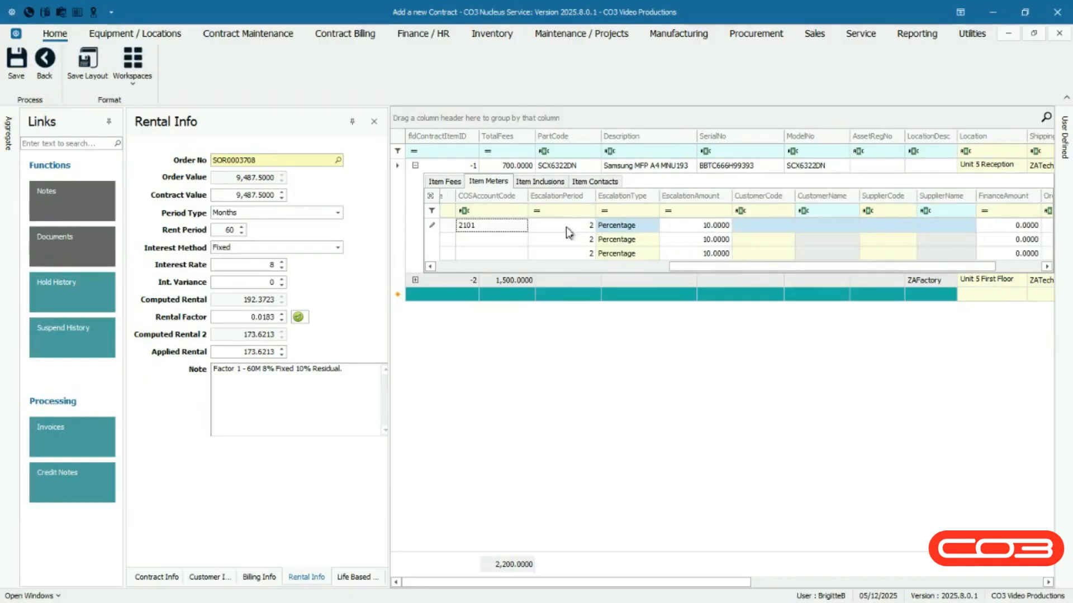
Review the Mono meter's escalation settings and browse the billing customer and finance party choices without selecting any.
left_click(565, 227)
left_click(628, 231)
left_click(628, 231)
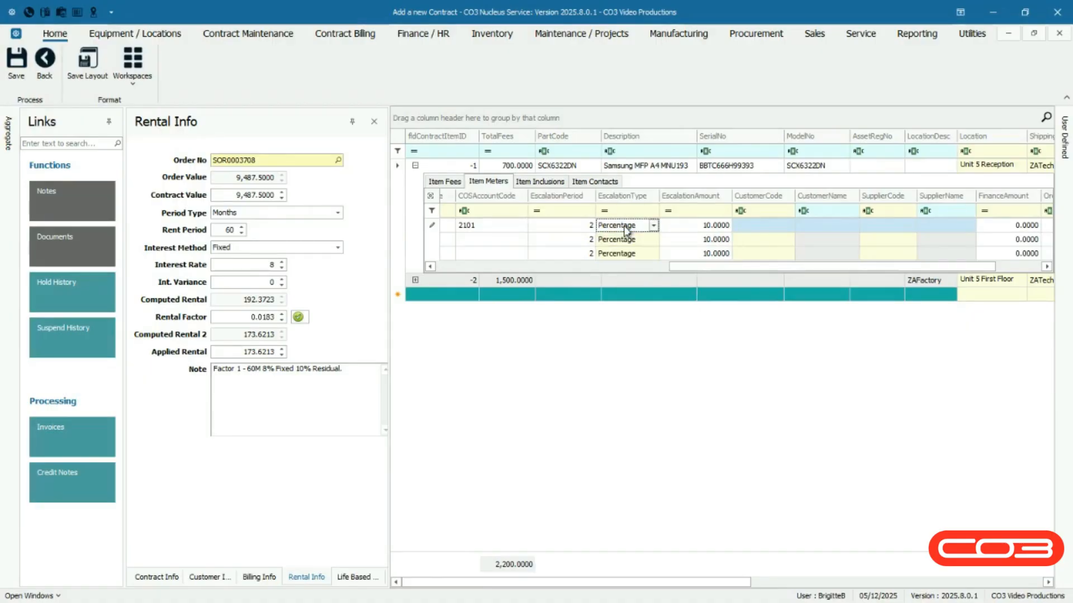
left_click(681, 226)
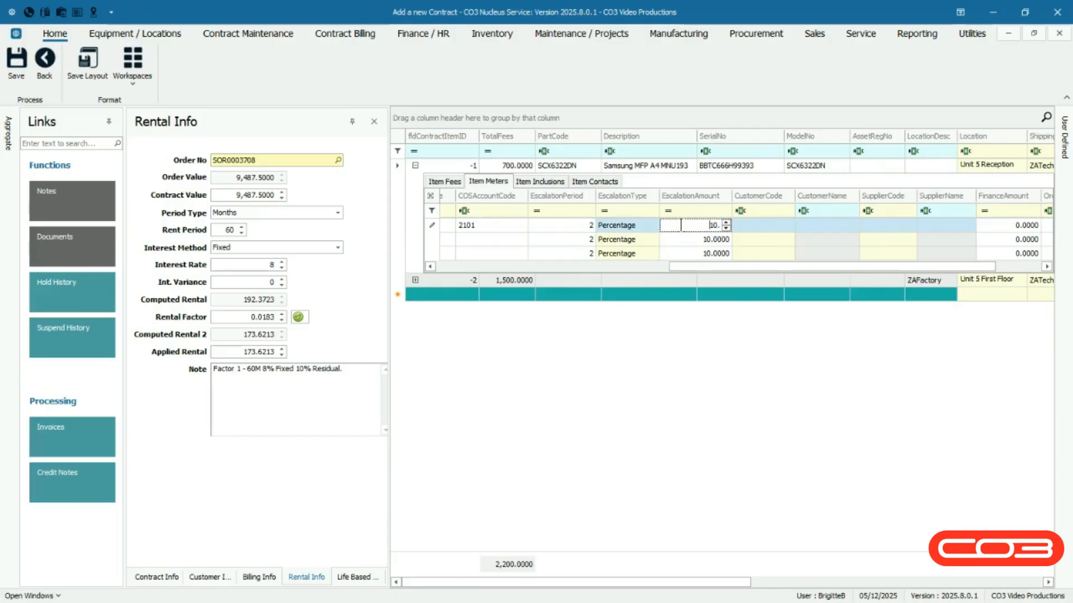
left_click(790, 227)
left_click(789, 226)
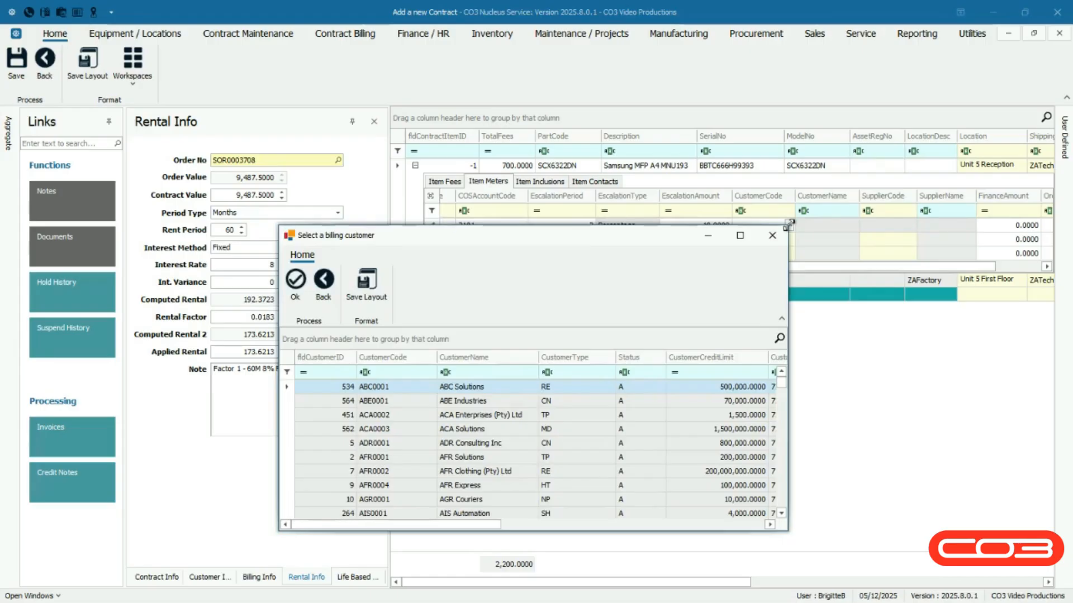
key("Escape")
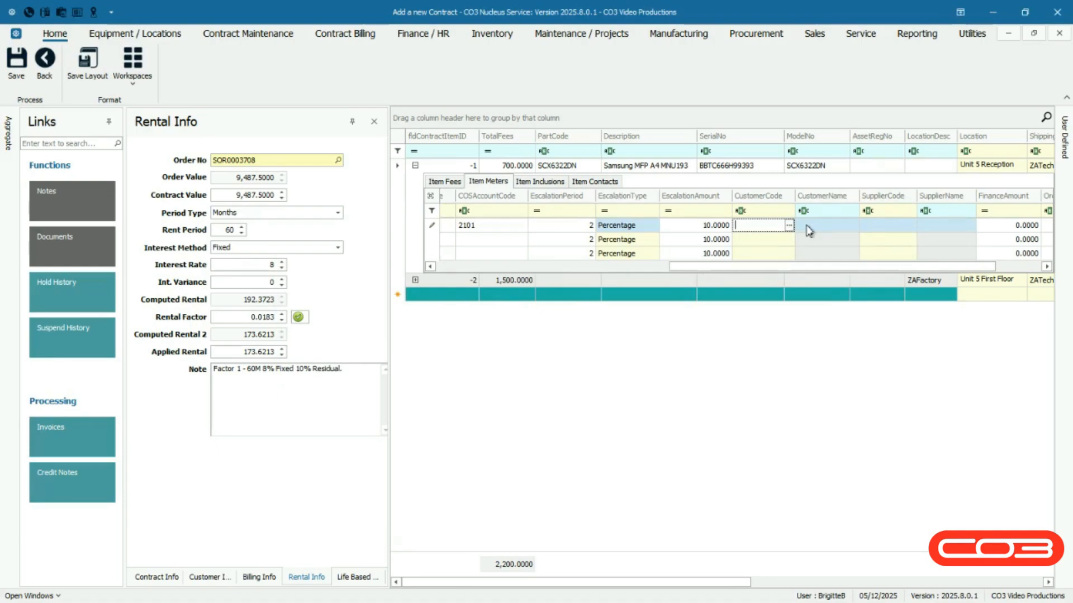
scroll(816, 231, "right", 3)
left_click(804, 226)
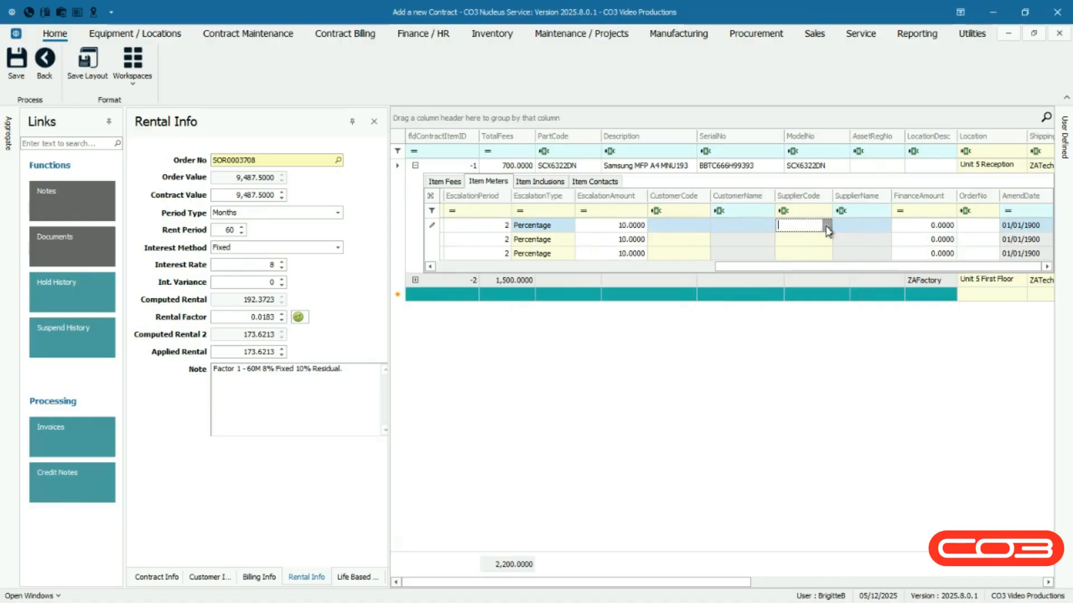
left_click(826, 226)
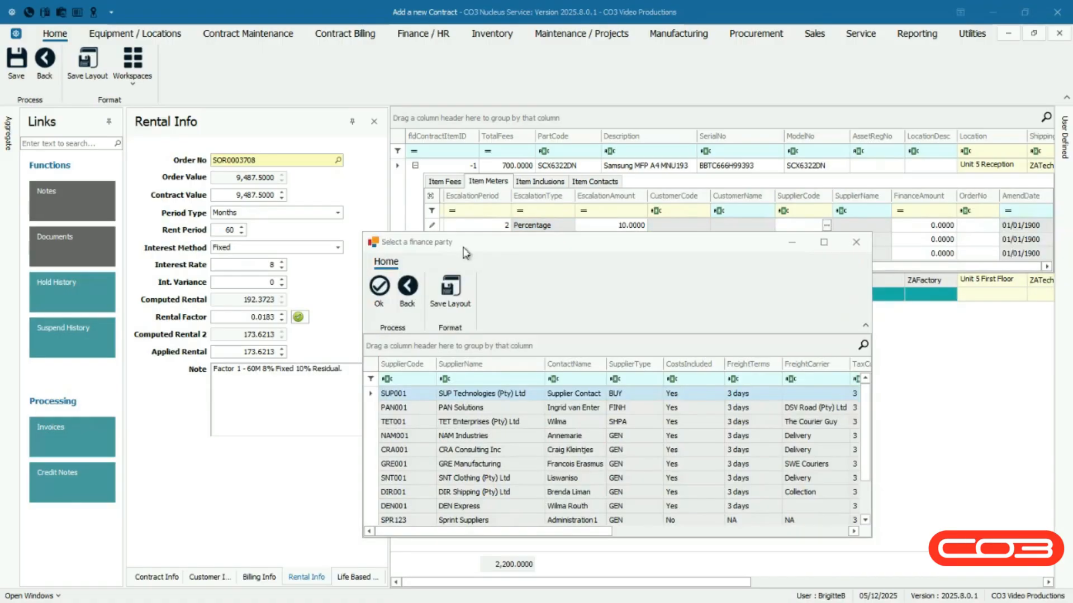
key("Escape")
Leave the Mono meter's finance amount as it is and enter the order number for the meter.
left_click(908, 226)
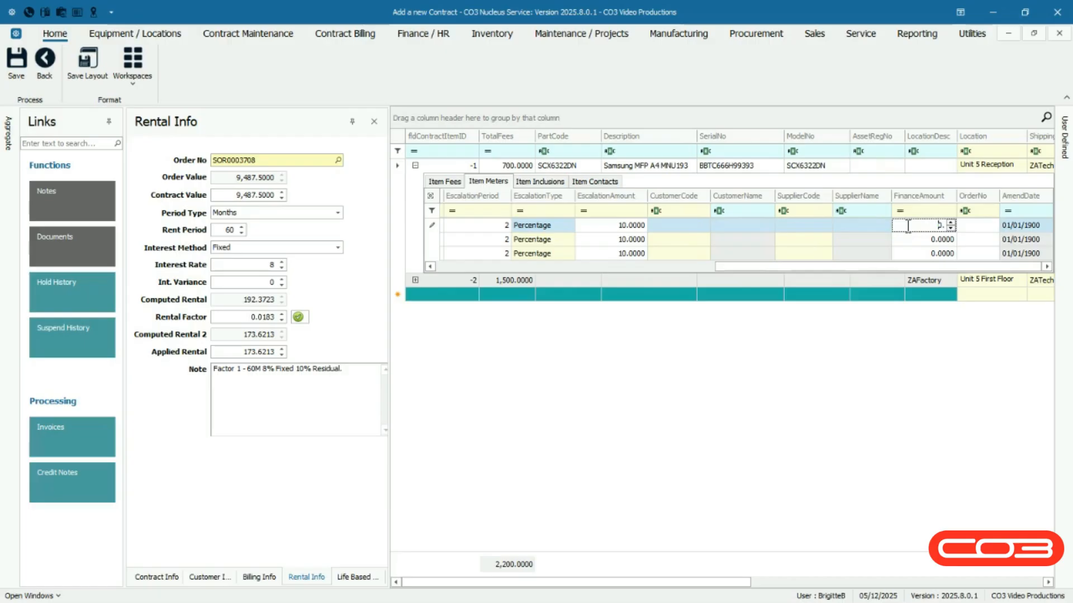
left_click(970, 226)
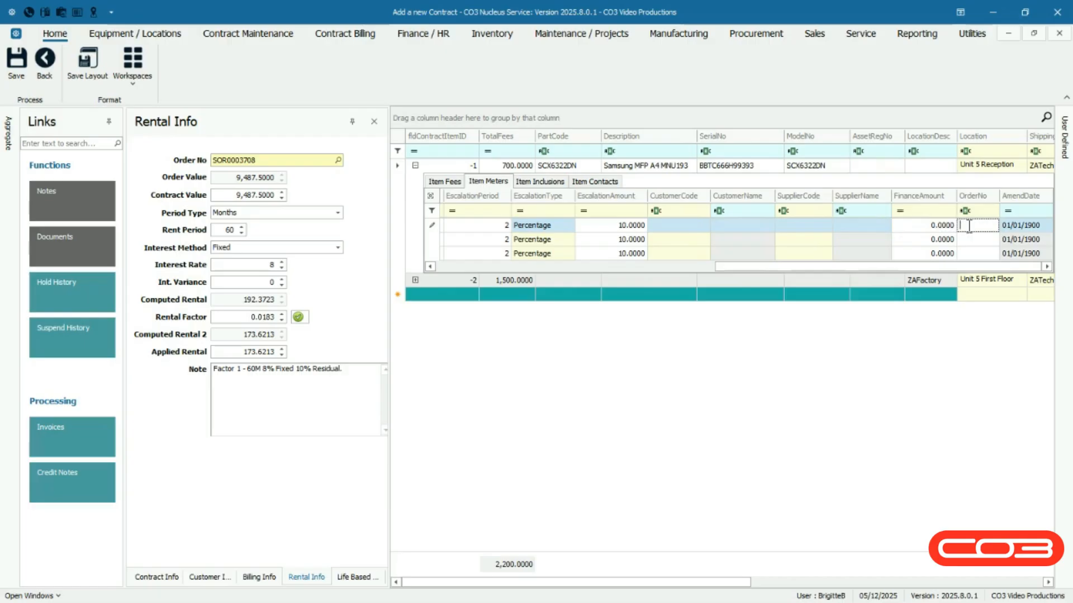
type("ON3708")
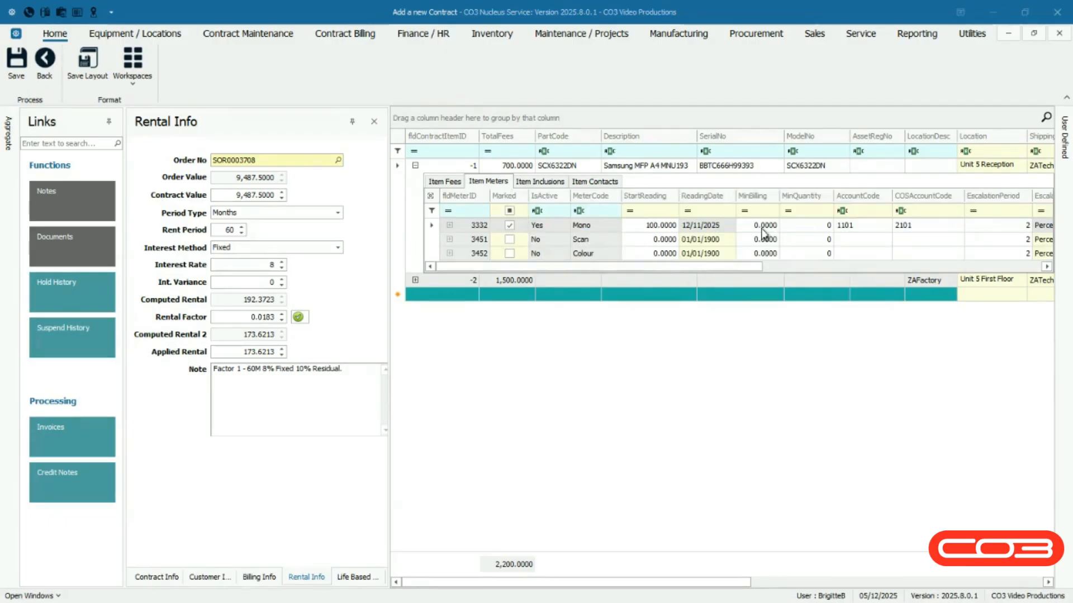
Set the Mono meter's minimum billing to 250 and its minimum quantity to 1000.
left_click(762, 228)
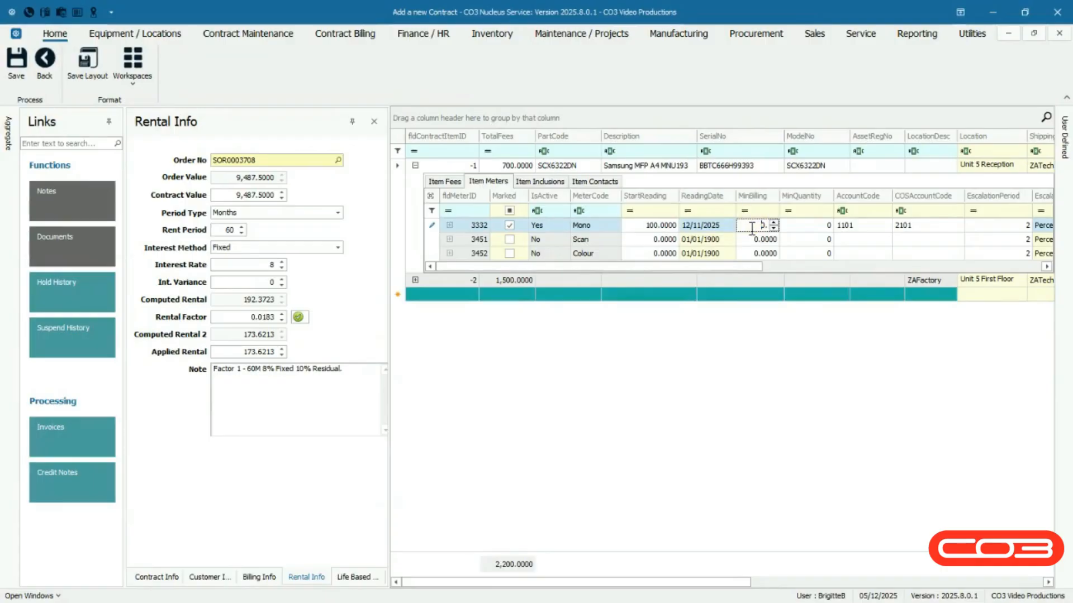
type("250.")
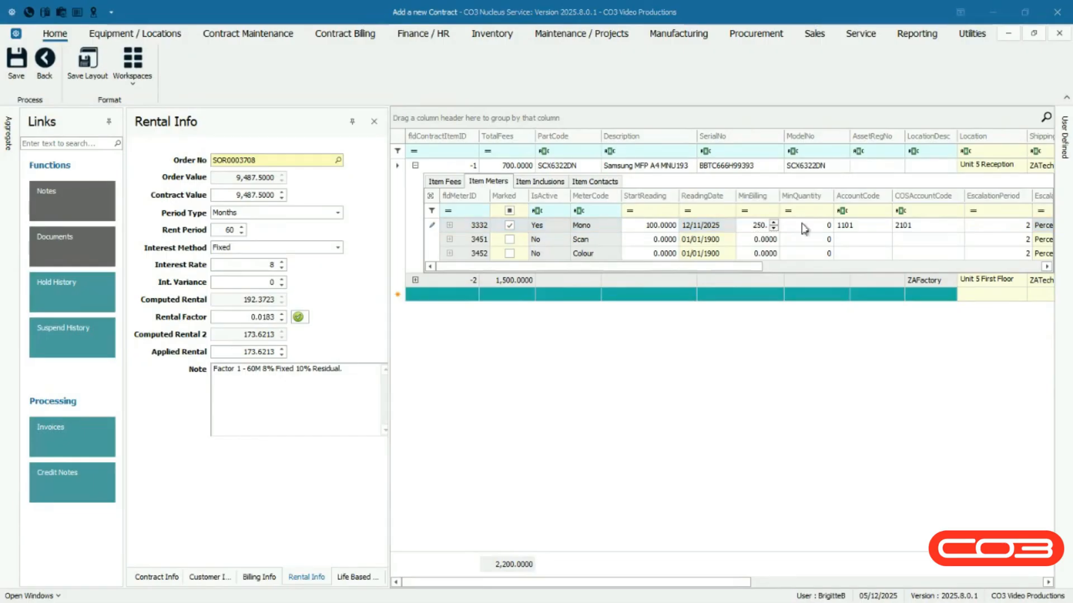
left_click(804, 226)
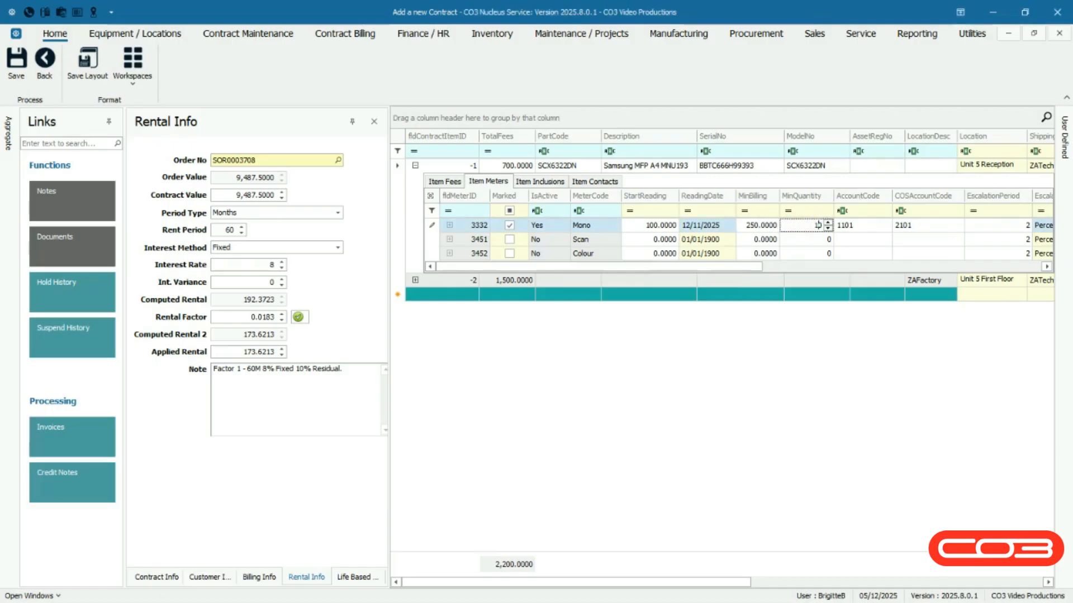
type("1,000")
left_click(777, 231)
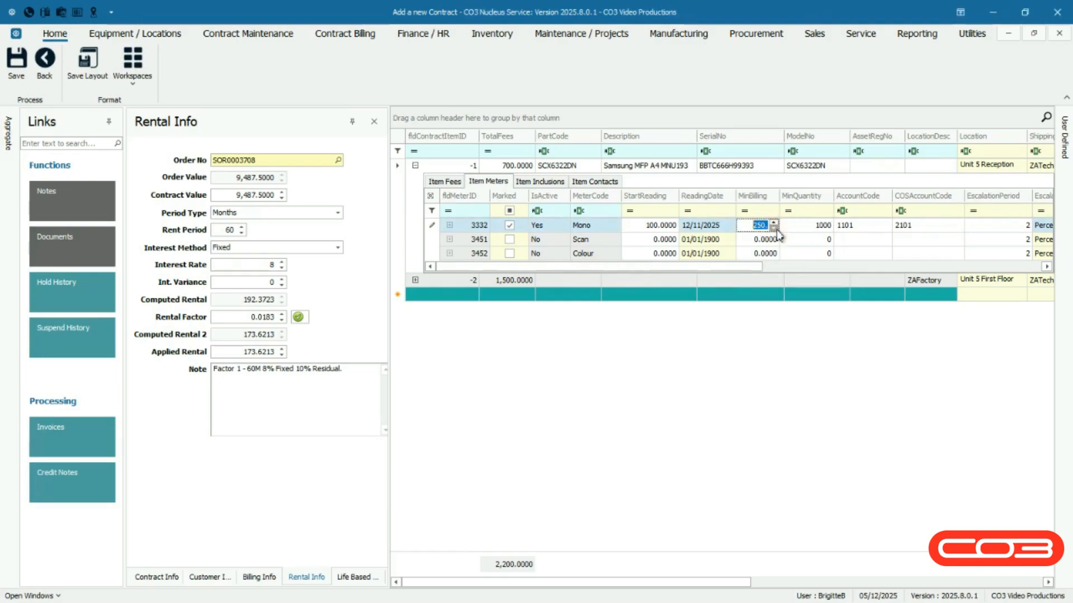
left_click(807, 229)
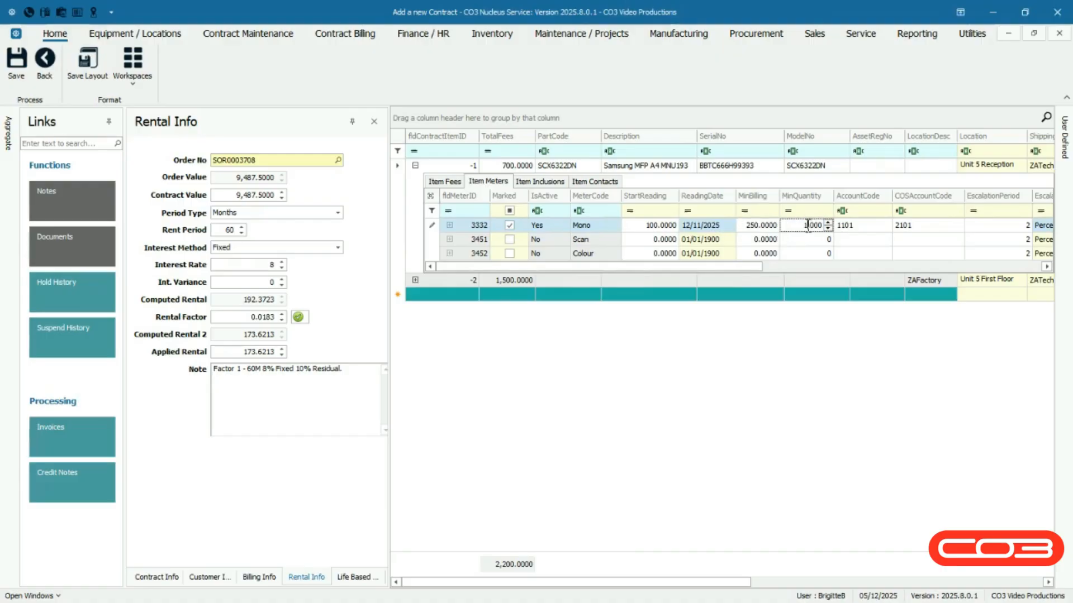
double_click(807, 226)
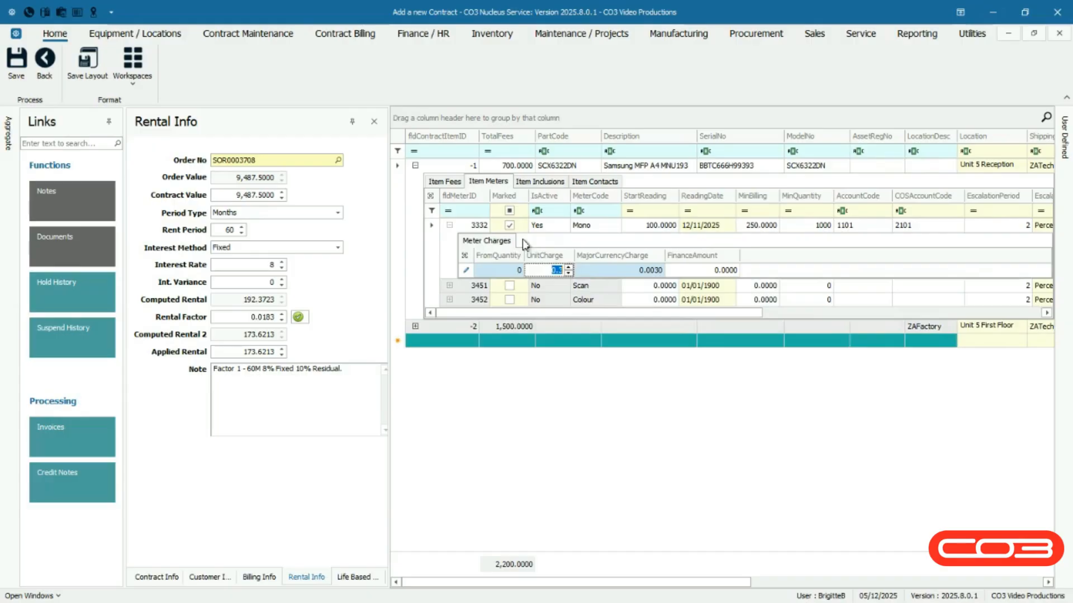
Open the Colour meter's minimum billing and minimum quantity values for editing.
left_click(524, 243)
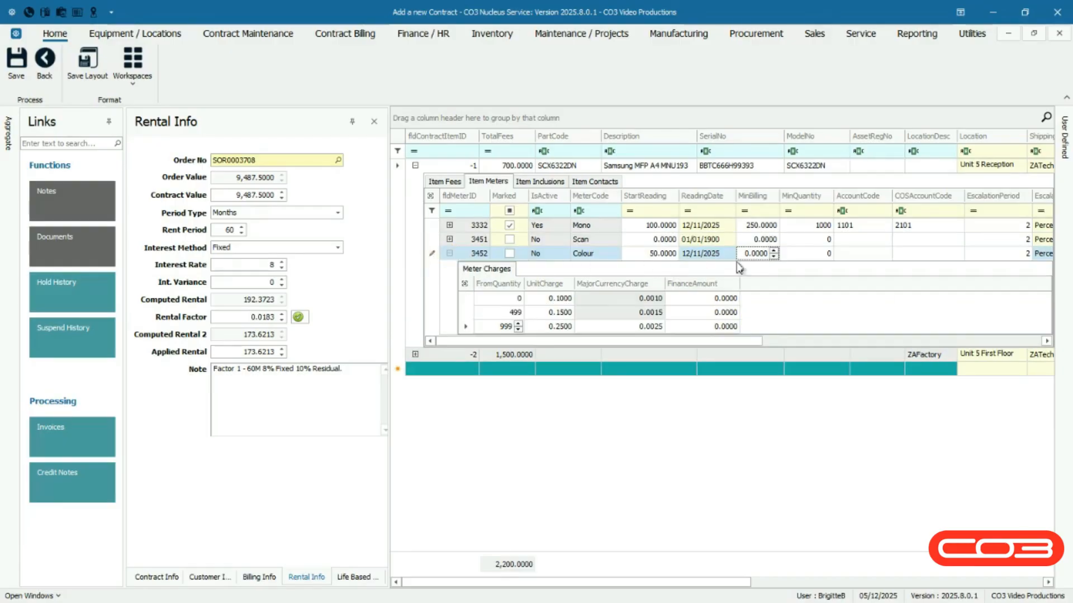
left_click(740, 257)
left_click(809, 255)
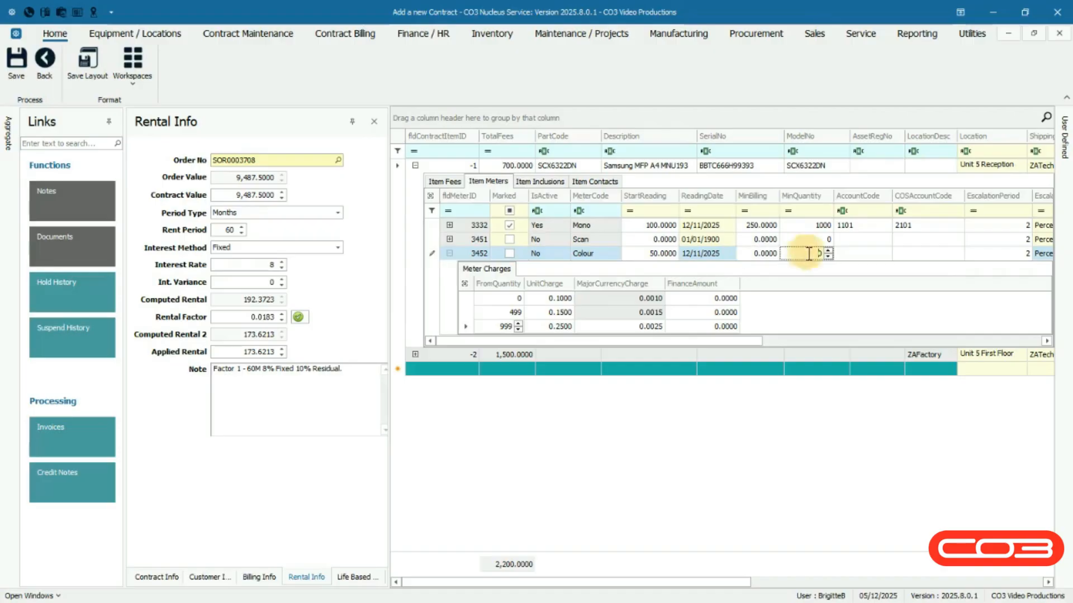
left_click(524, 273)
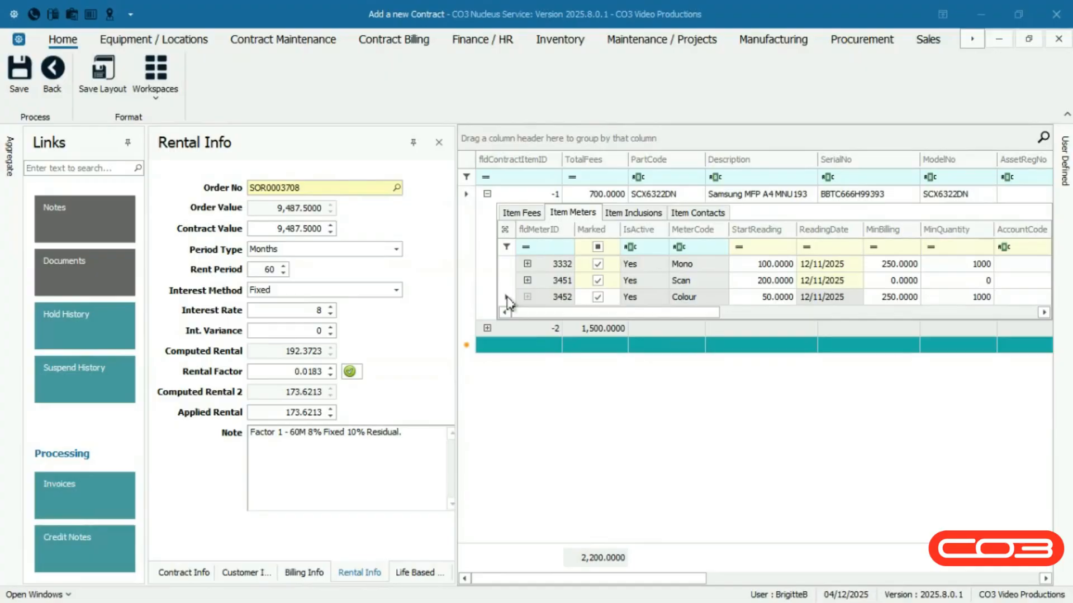
Add four charge levels from quantities 0, 1, 2 and 3 to the Colour meter, with a unit charge of 0.2 on the first.
left_click(509, 298)
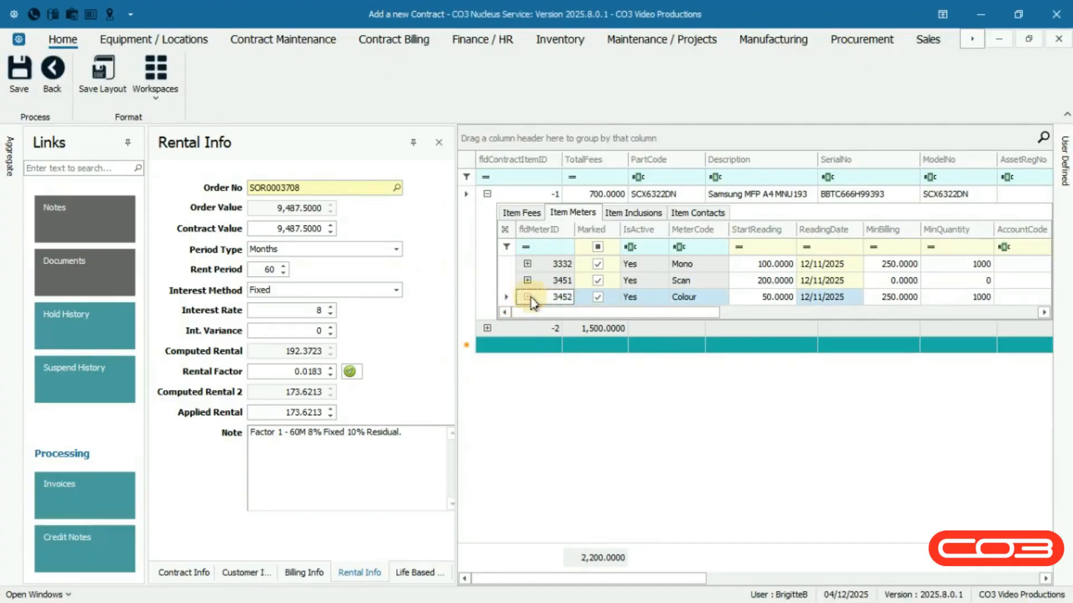
right_click(532, 304)
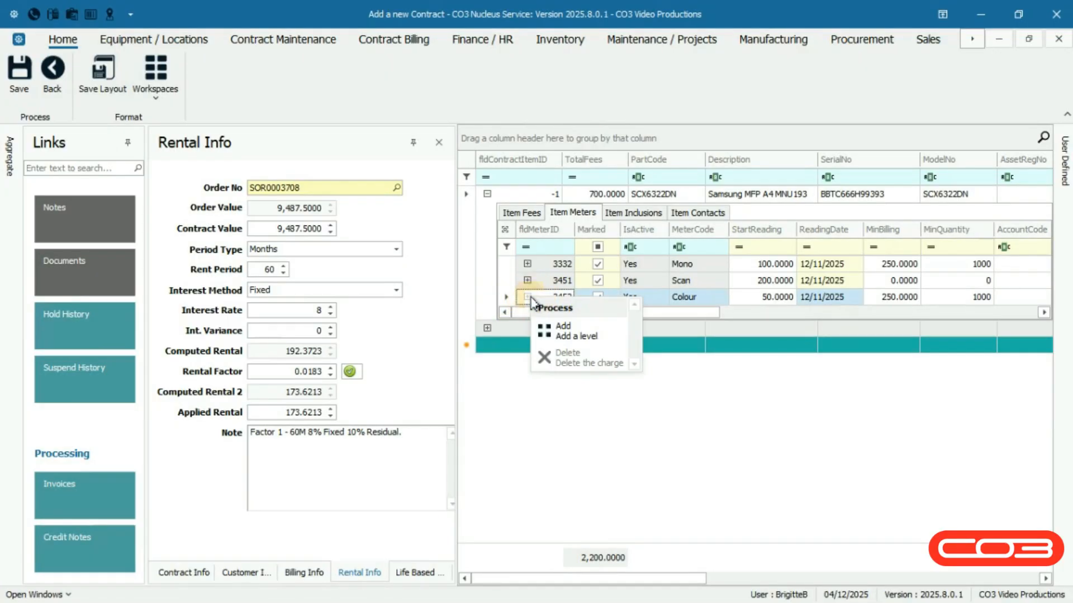
left_click(610, 335)
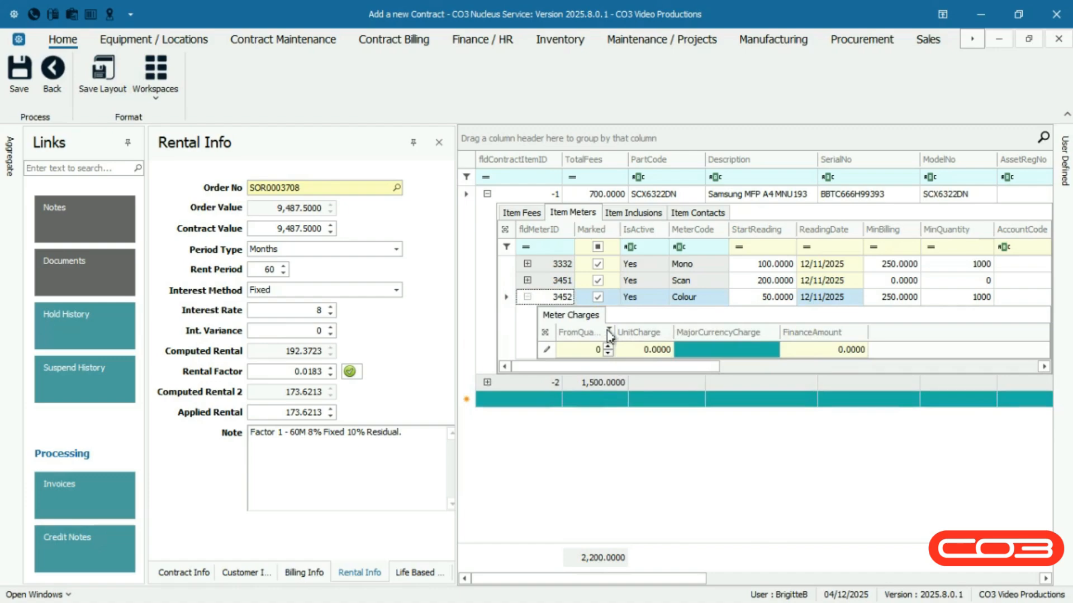
right_click(528, 300)
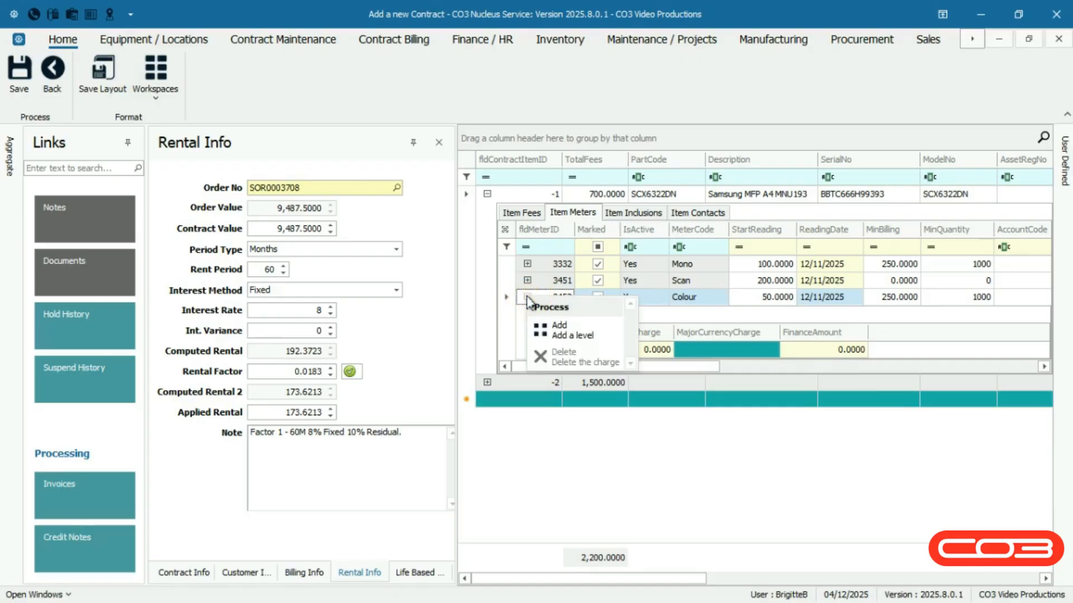
left_click(606, 334)
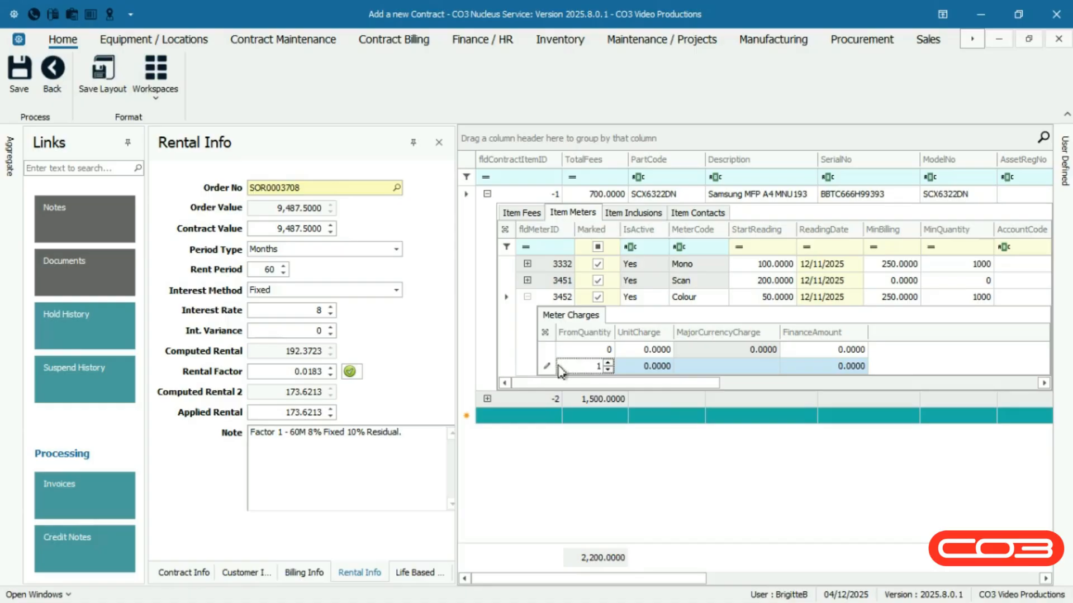
right_click(558, 369)
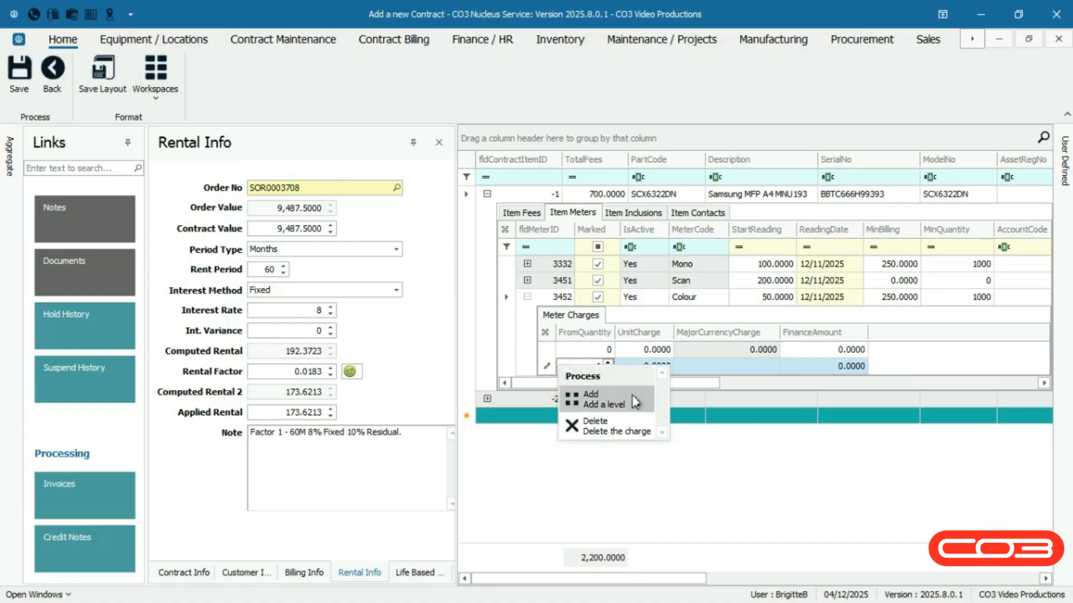
left_click(635, 401)
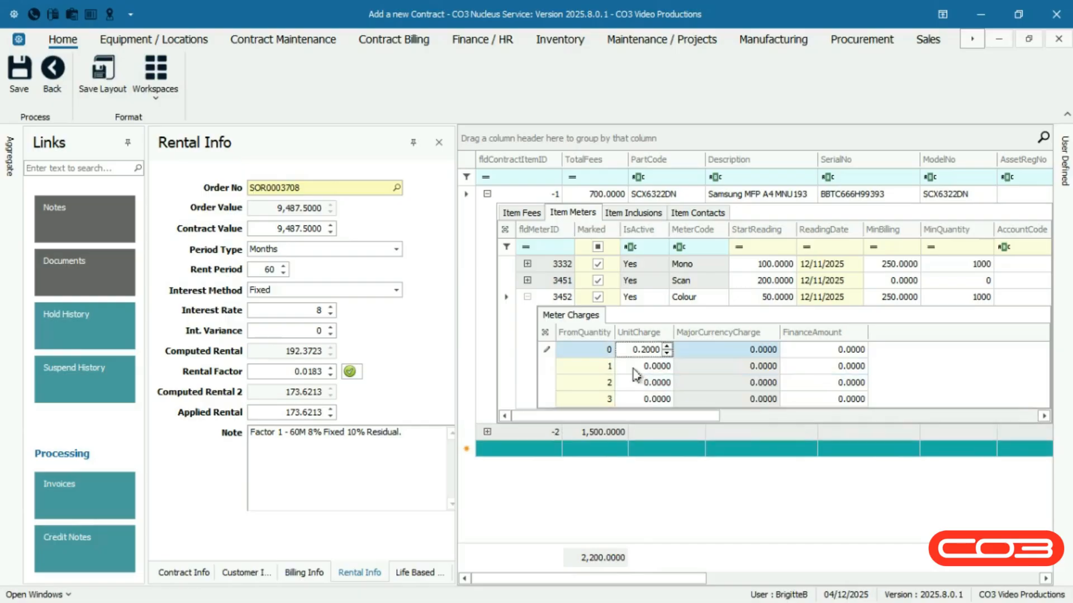
Set the Colour meter's unit charge to 0.25 for the level from quantity 1 and 0.30 for the level from quantity 2.
left_click(635, 367)
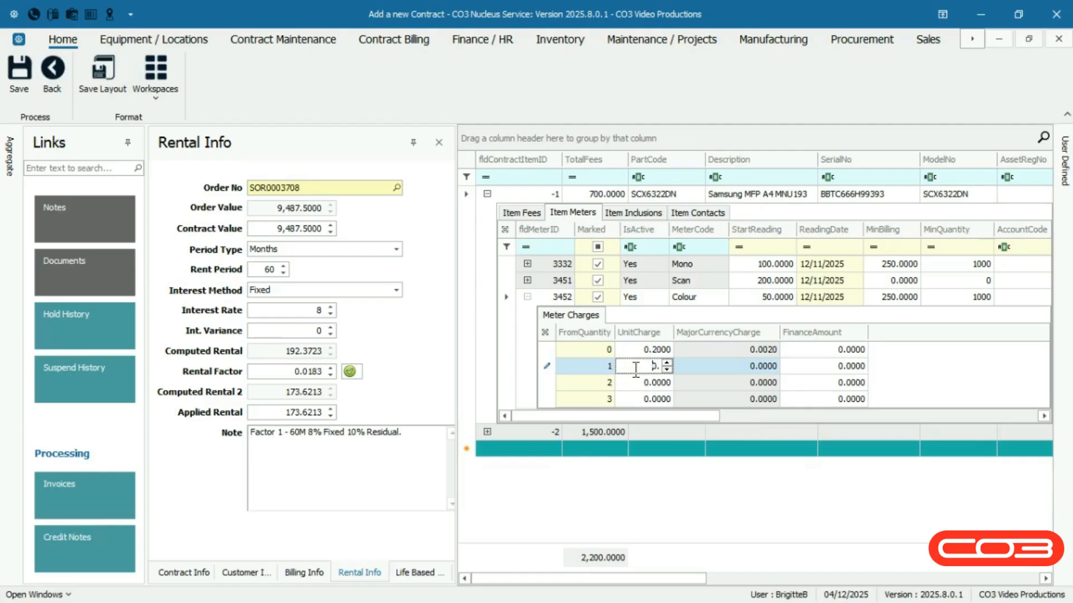
type("0.25")
left_click(635, 384)
type("0.")
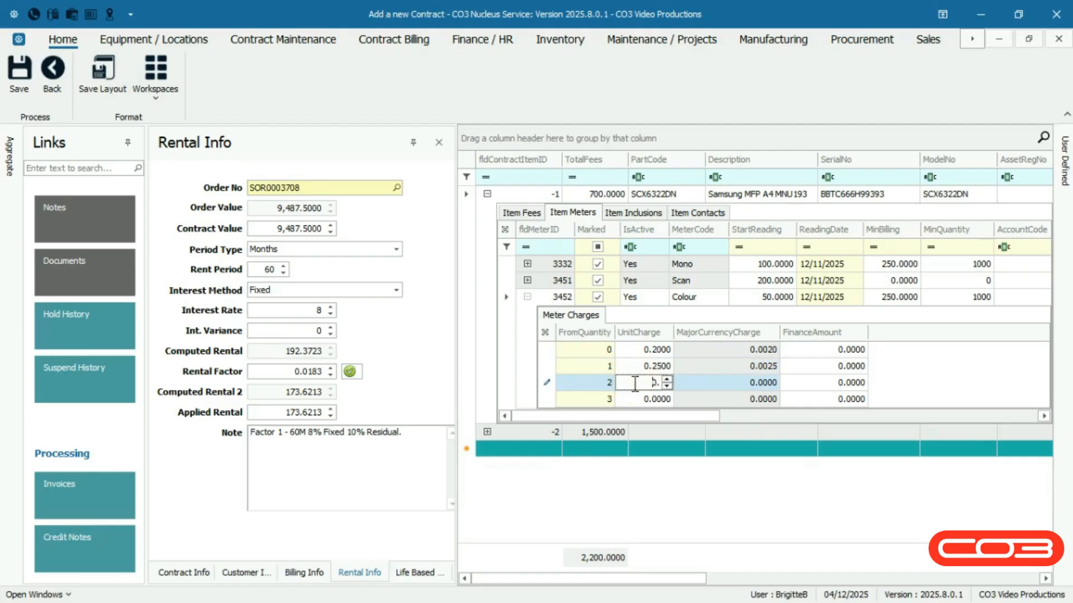
type("3000")
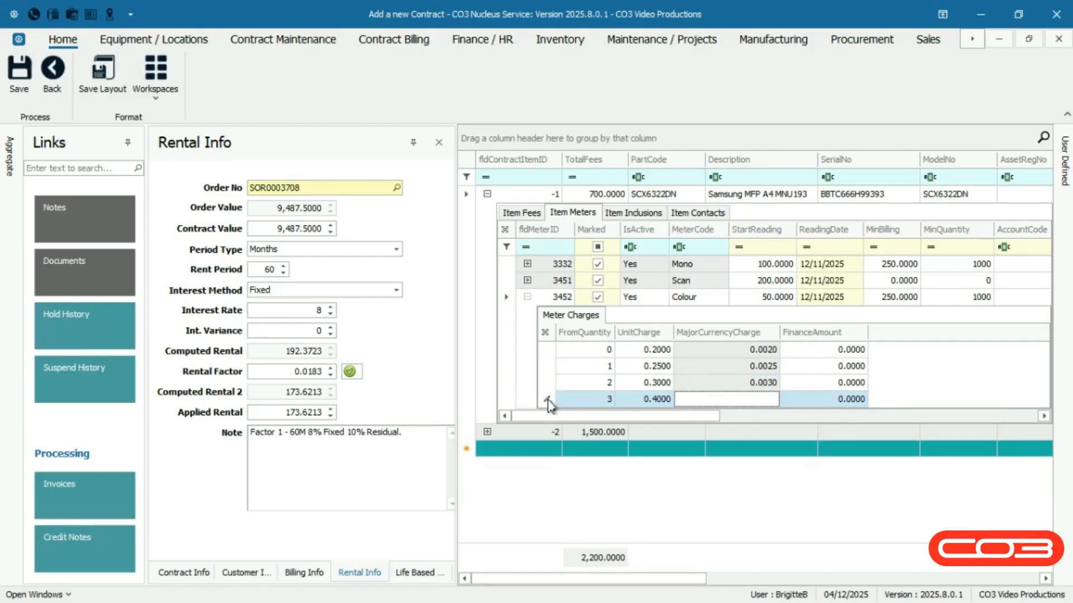
Complete the Colour meter's fourth charge level with a unit charge of 0.40 and set the second level's from quantity to 1500.
left_click(777, 403)
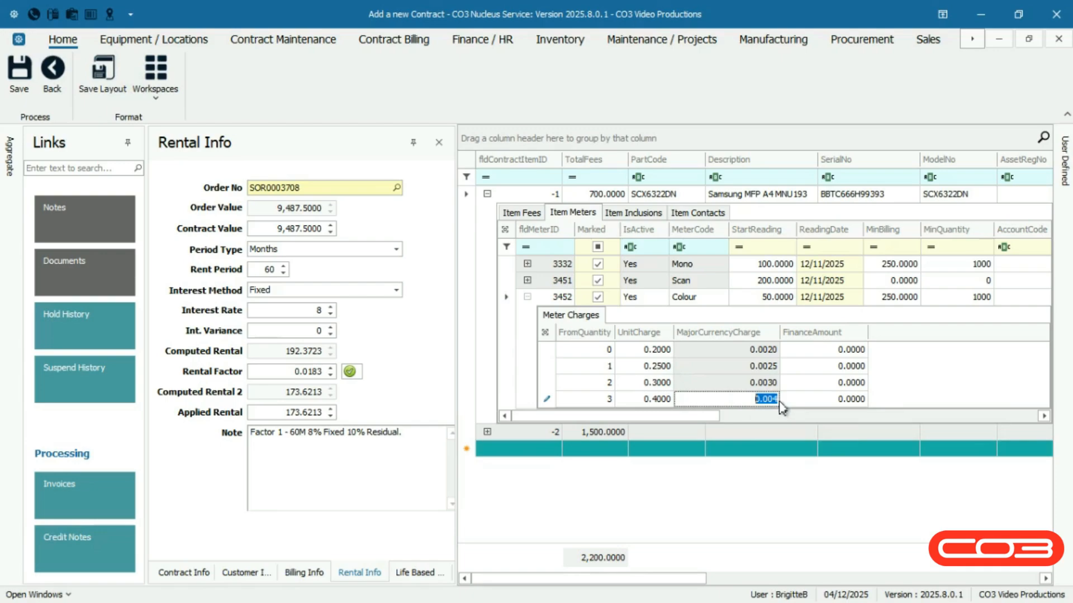
left_click(583, 351)
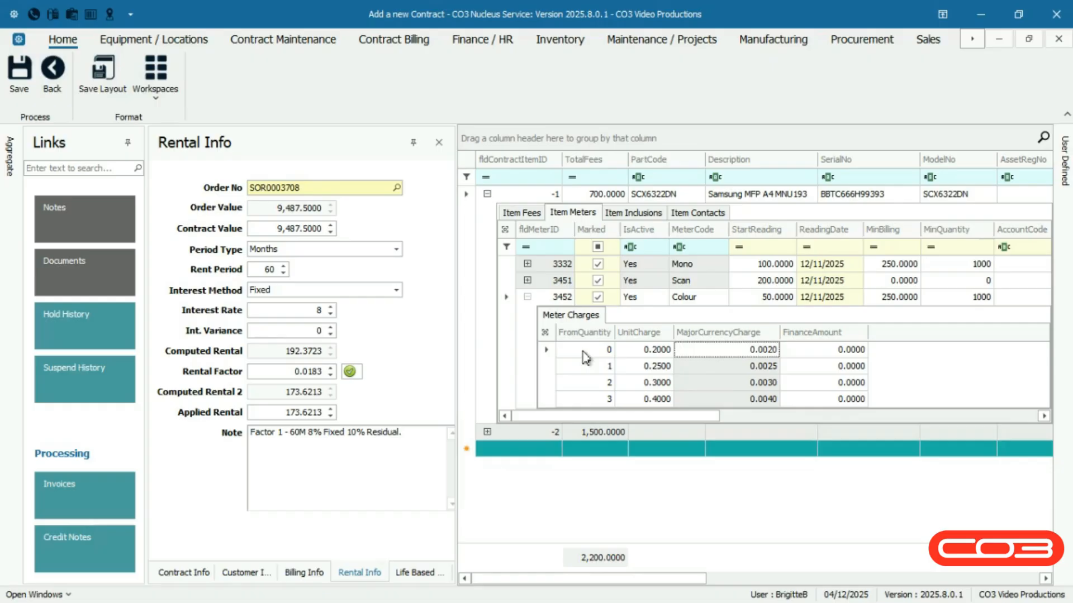
left_click(585, 352)
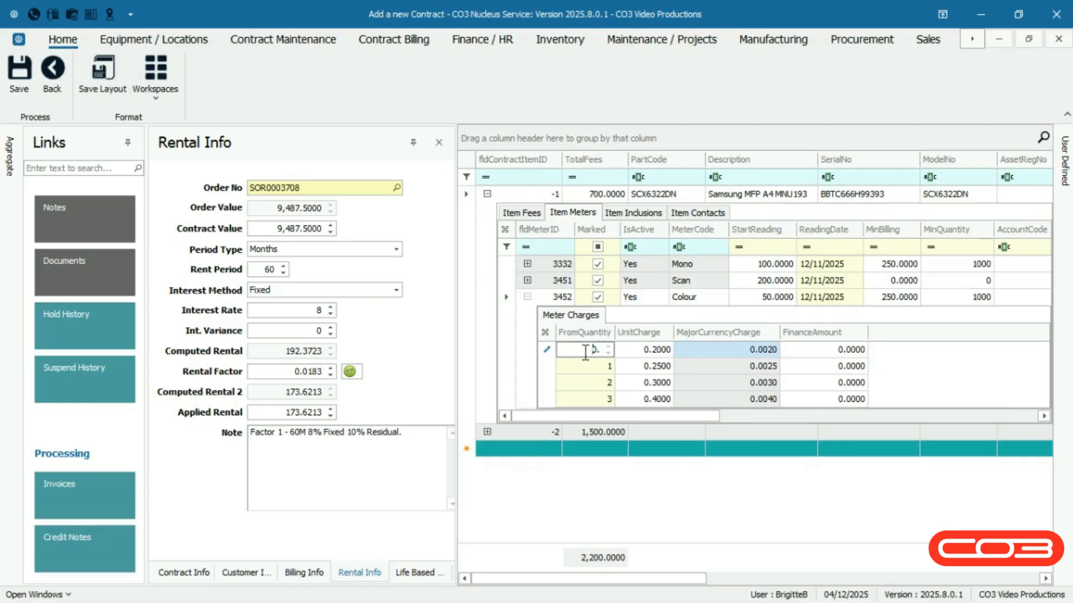
left_click(571, 369)
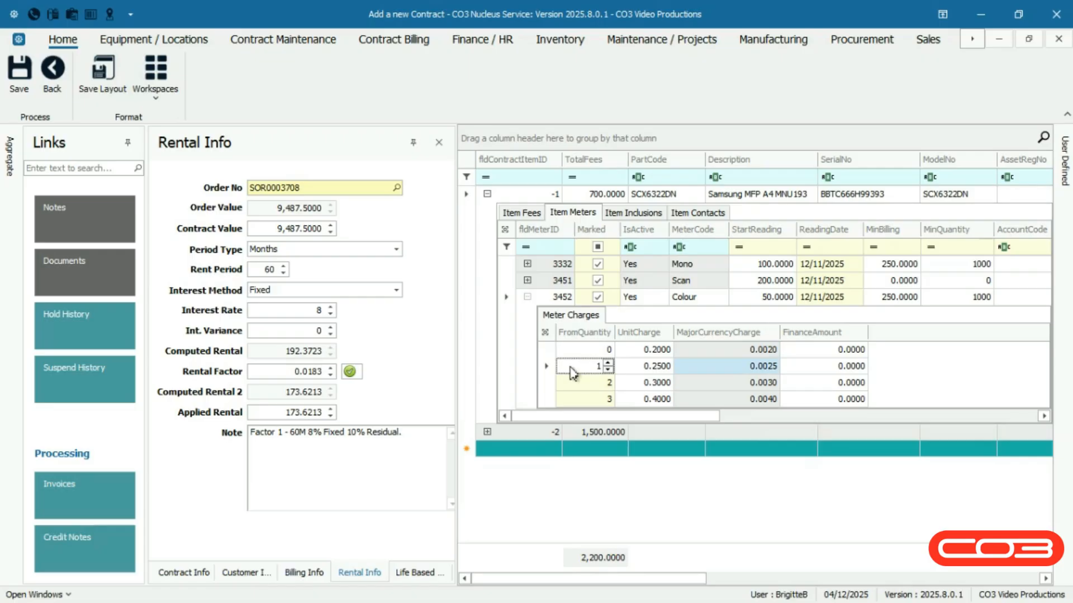
double_click(569, 367)
type("1,500.")
key("Return")
Set the from quantity of the Colour meter's third charge level to 2000 and of its fourth level to 3000.
left_click(546, 386)
left_click(579, 384)
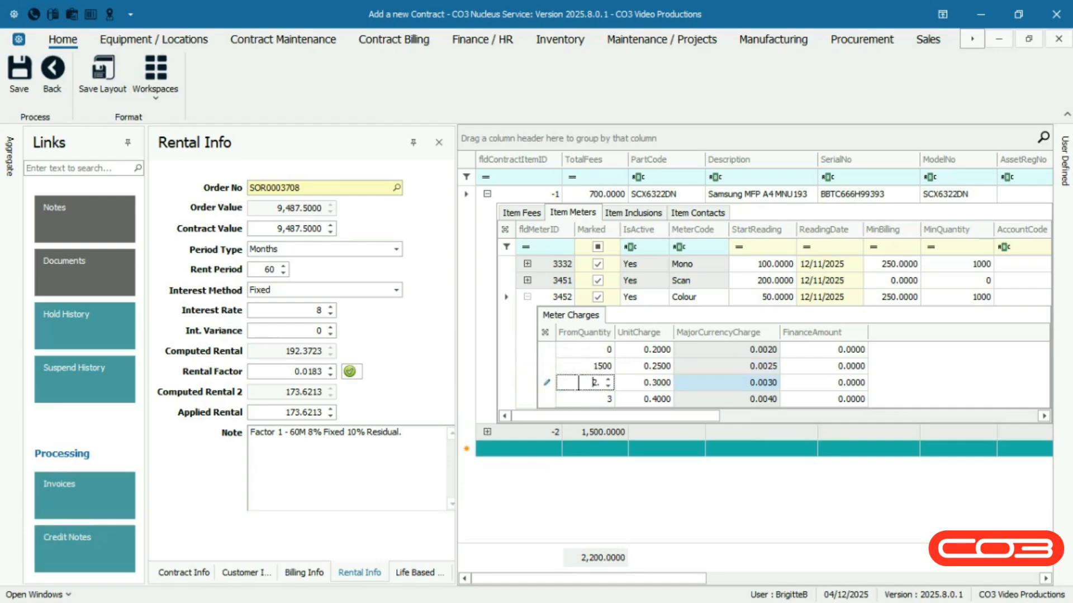
type("000")
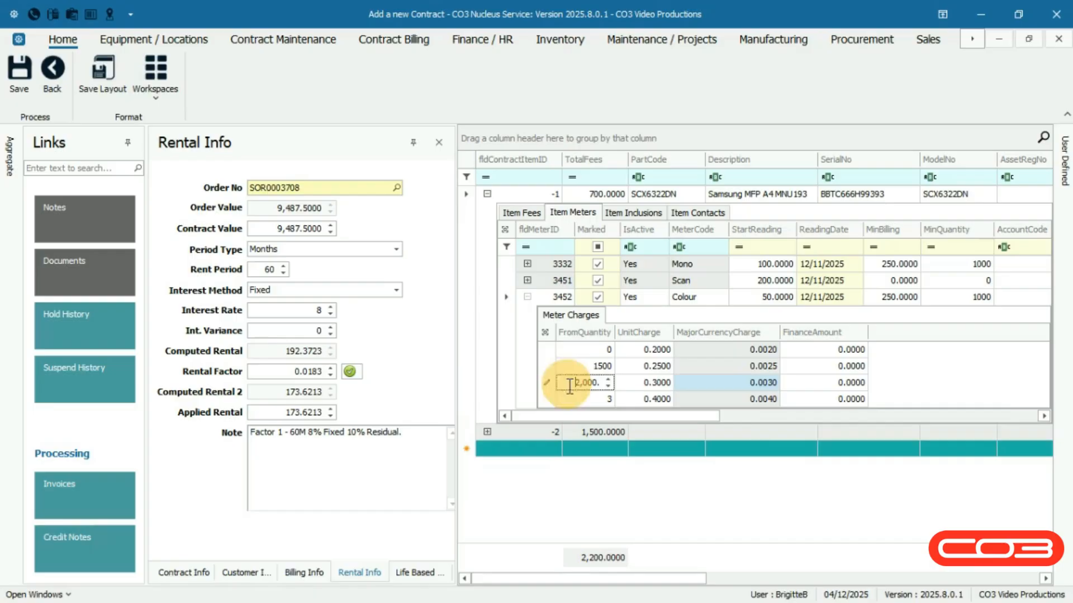
left_click(547, 404)
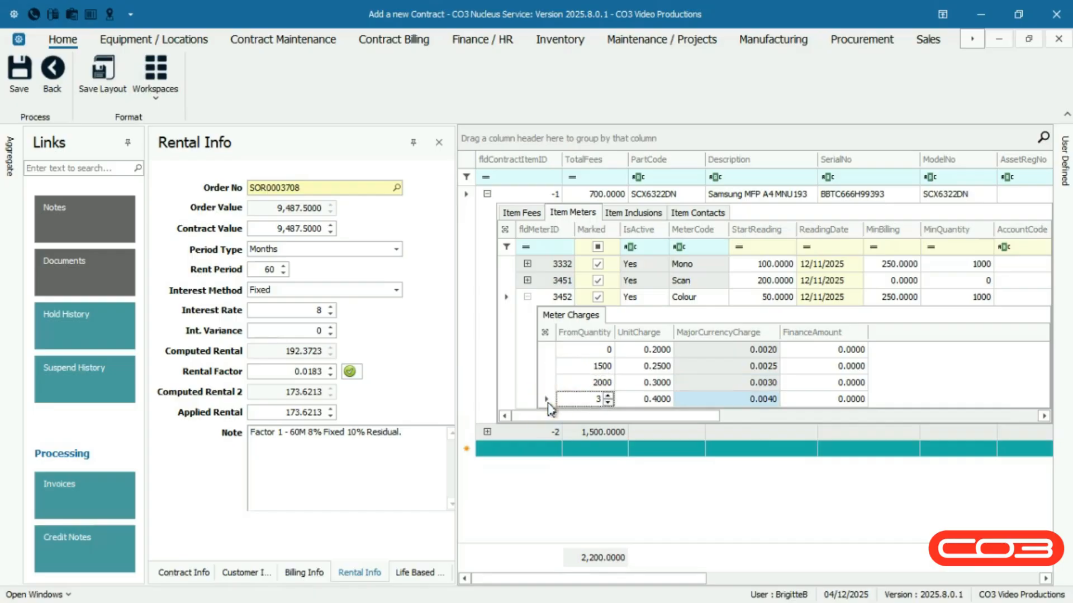
type("3,000")
key("Return")
left_click(802, 400)
type("0.")
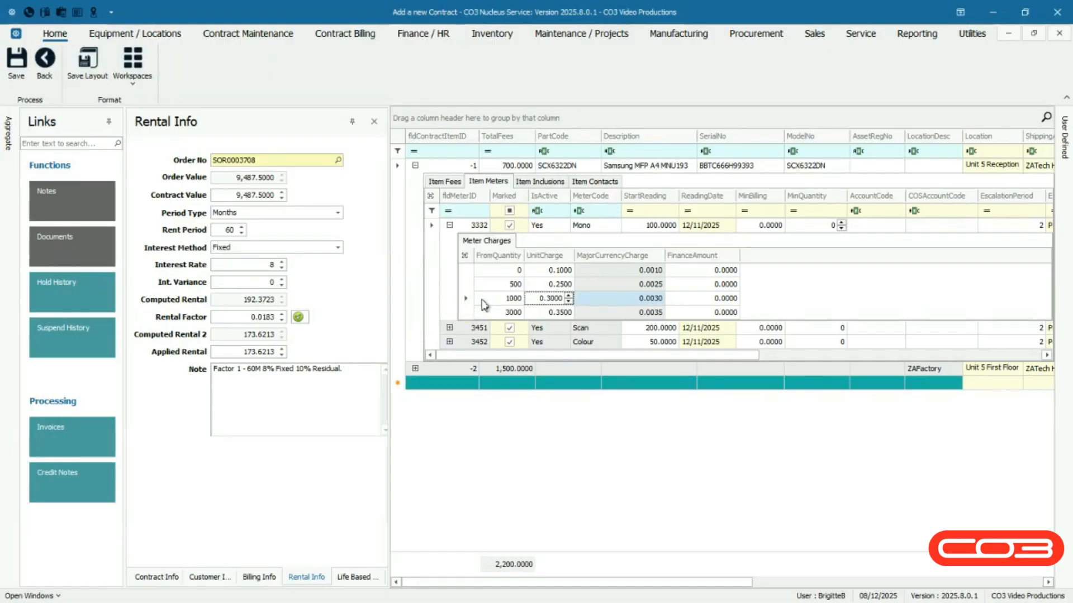
Delete the charge level from quantity 1000 in the Mono meter's charges.
right_click(484, 304)
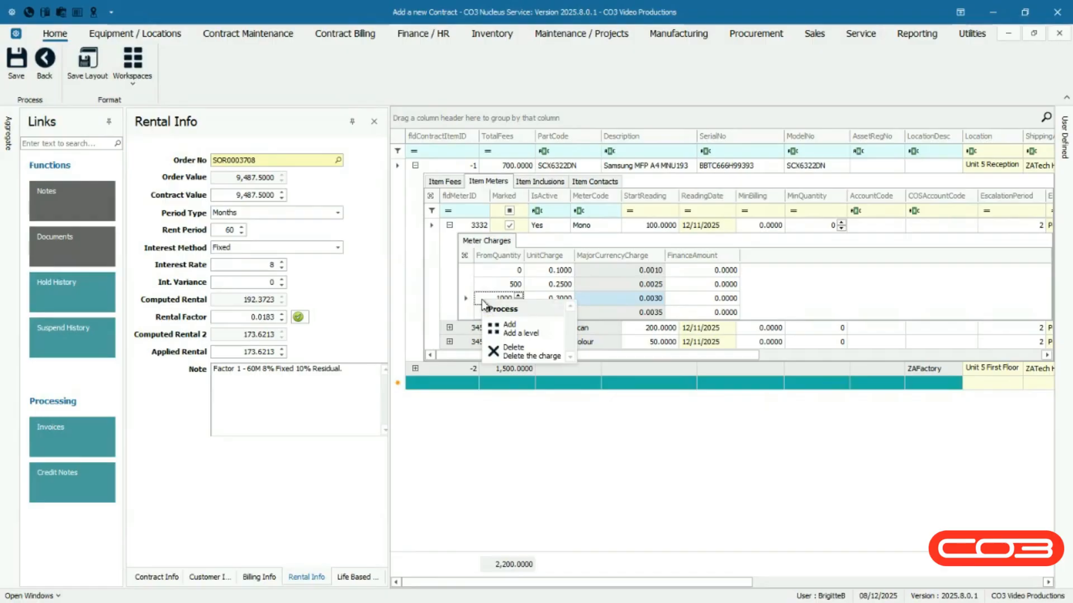
left_click(535, 349)
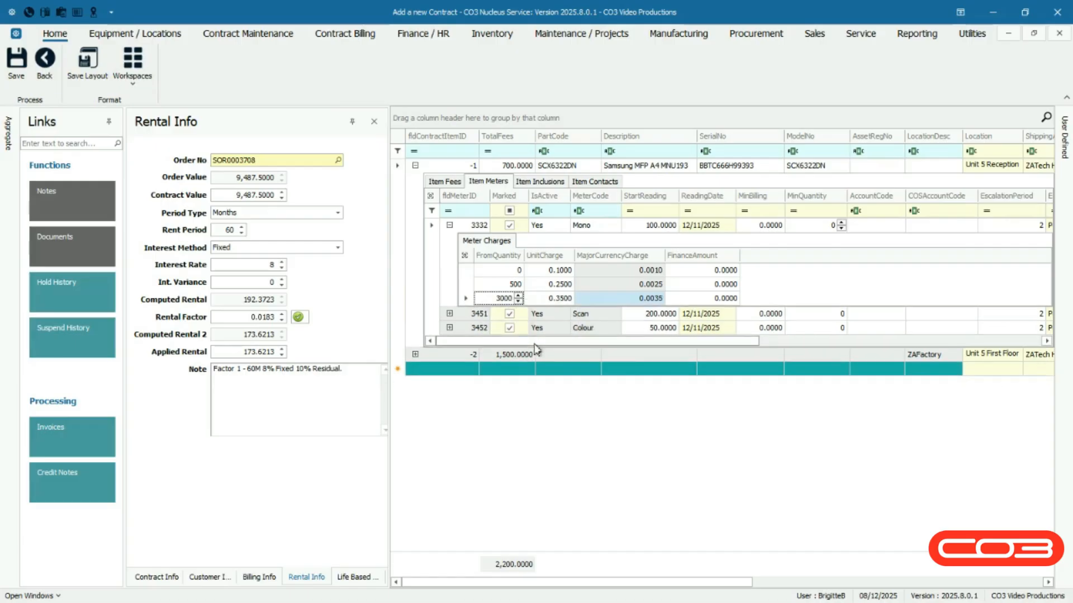